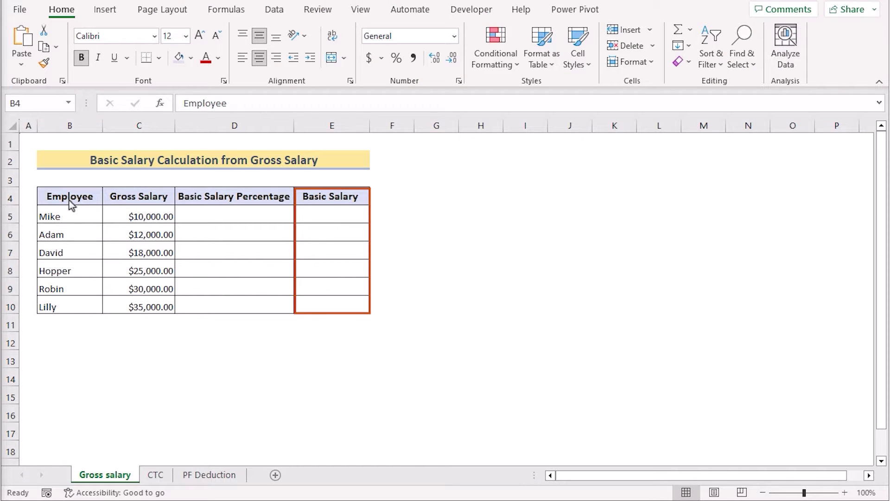
Review the Employee, Gross Salary and Basic Salary Percentage headings and columns B through E
left_click(74, 198)
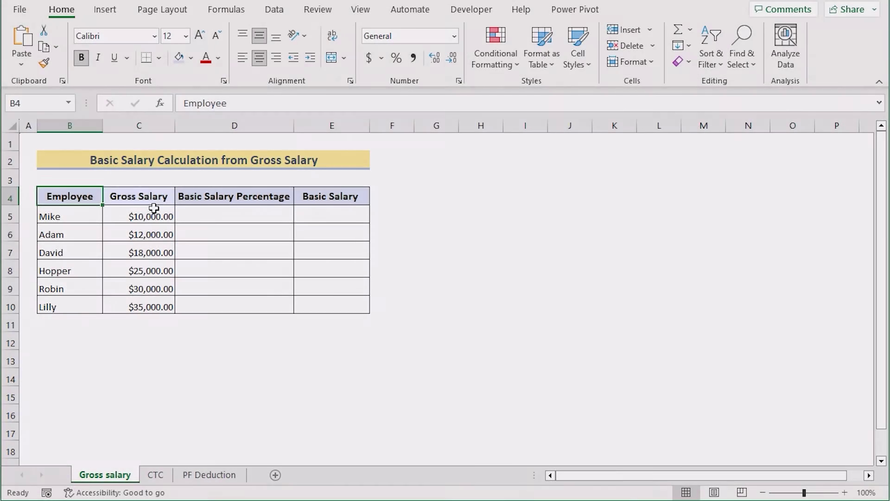
left_click(153, 199)
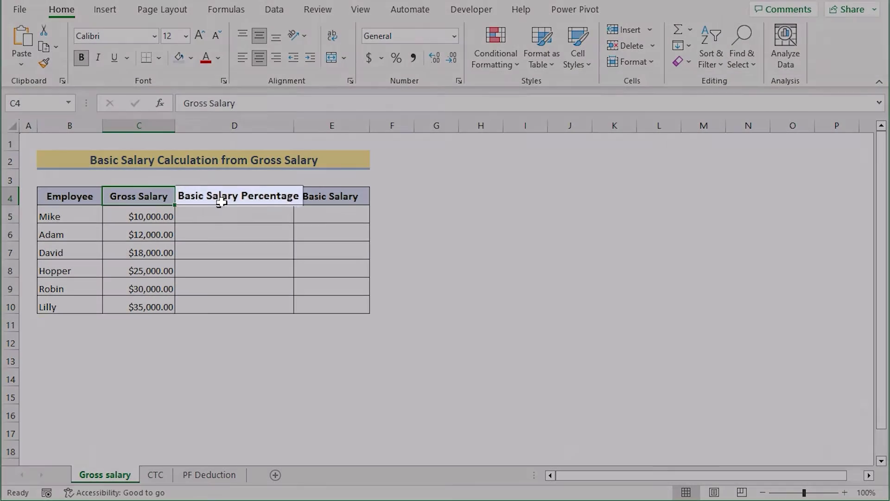
left_click(218, 200)
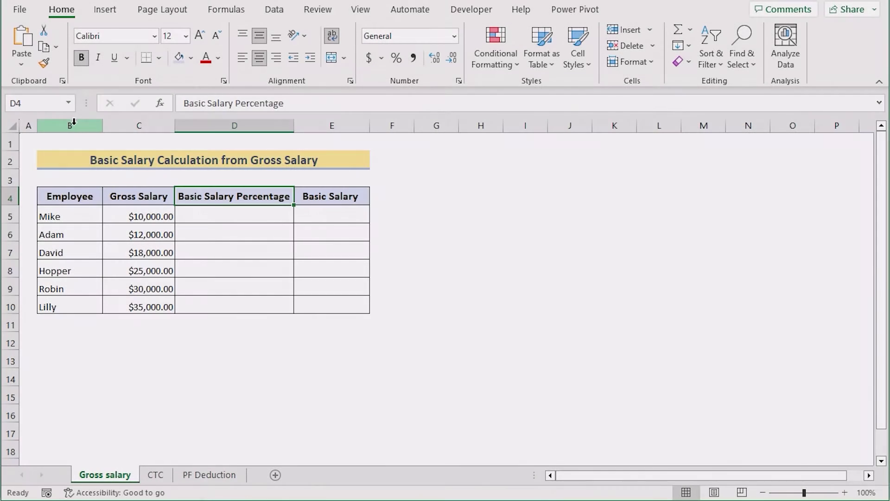
left_click(74, 123)
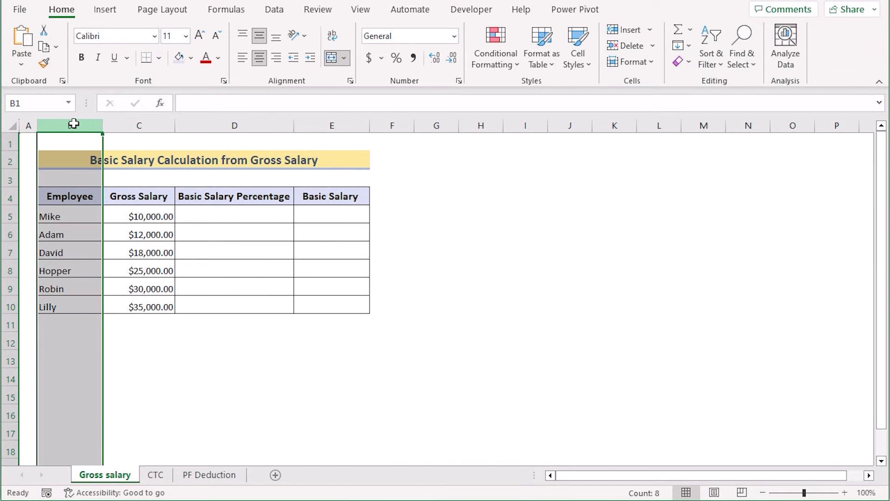
left_click(133, 123)
left_click(214, 130)
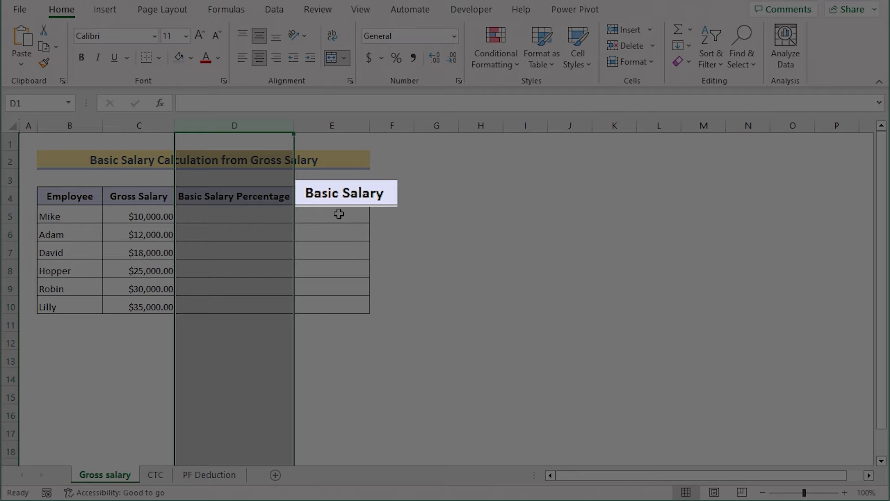
left_click(343, 129)
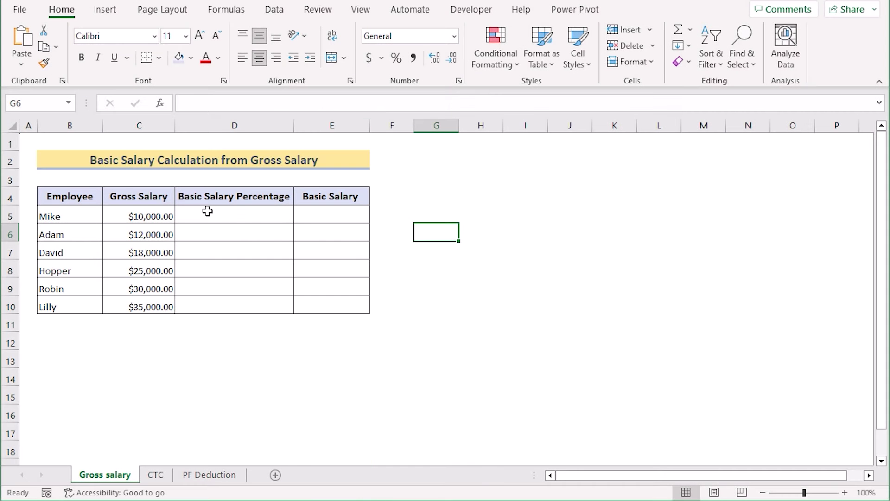
Format cells D5:D10 with Percent Style
left_click(207, 210)
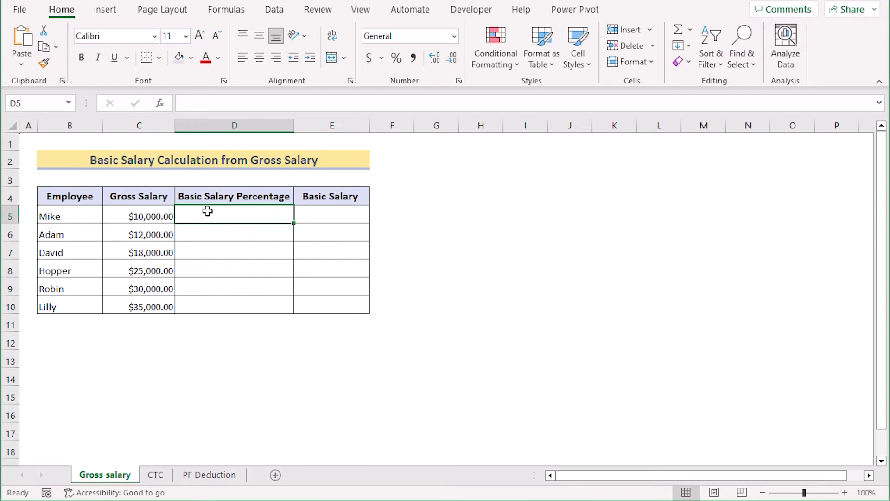
left_click(210, 305, "shift")
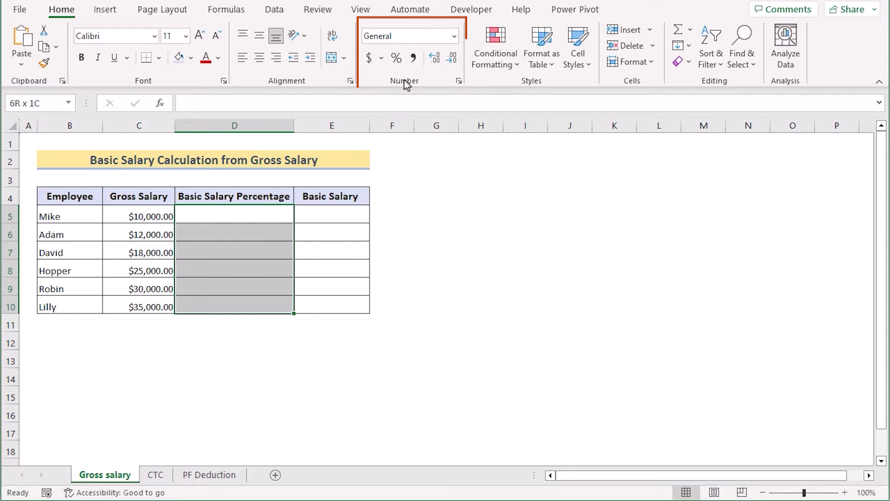
left_click(396, 59)
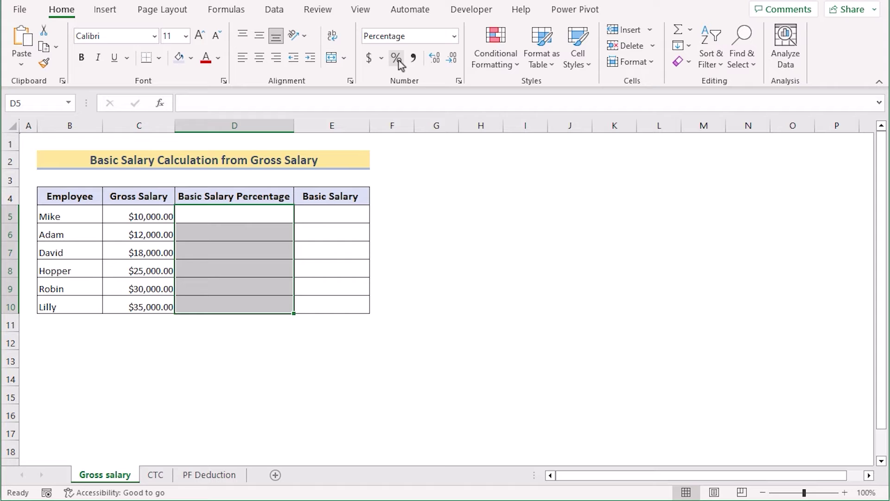
Enter 40% in D5 and fill it down to D10 for all six employees
left_click(265, 216)
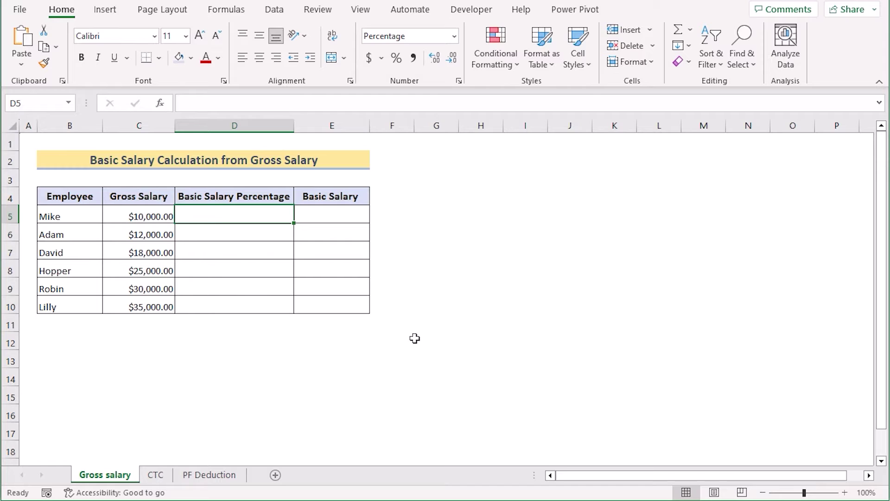
type("40")
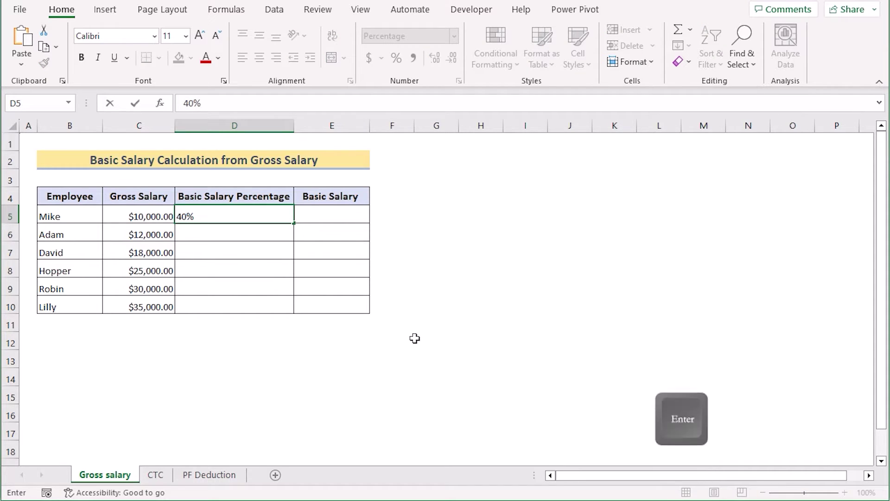
key("Return")
left_click(273, 212)
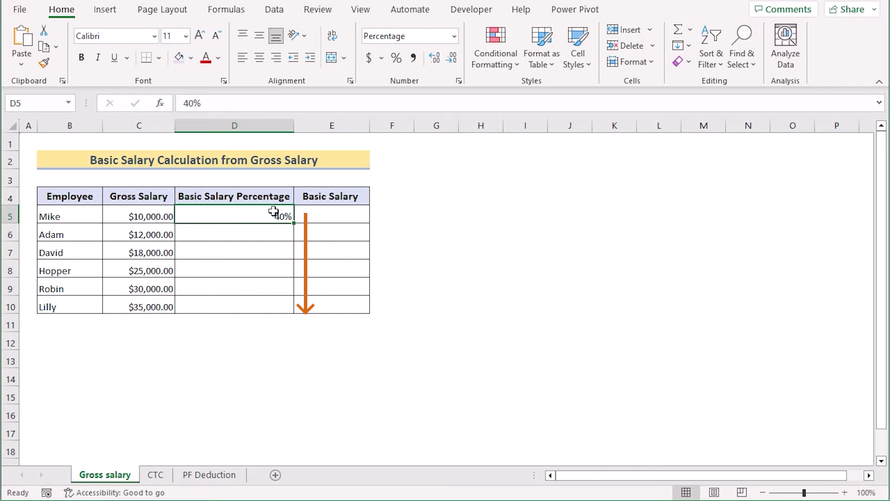
left_click_drag(293, 224, 285, 309)
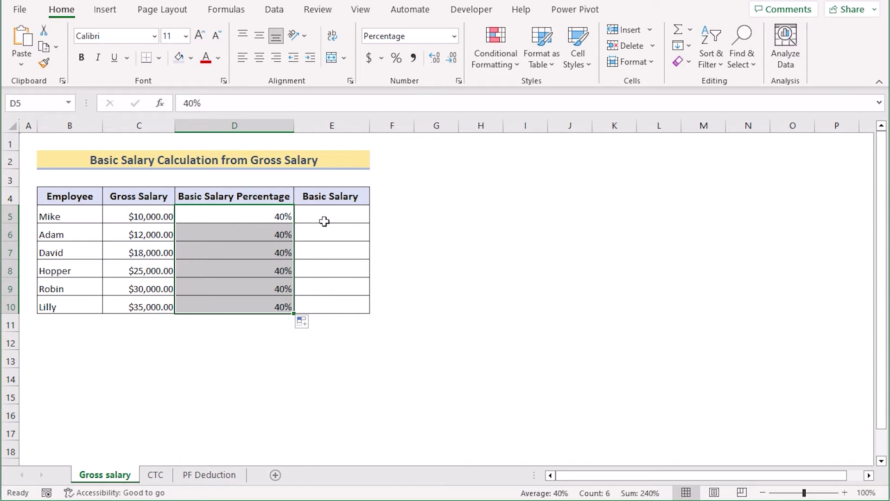
Enter =C5*D5 in E5 and fill down to E10, giving Basic Salaries of $4,000.00–$14,000.00
left_click(325, 214)
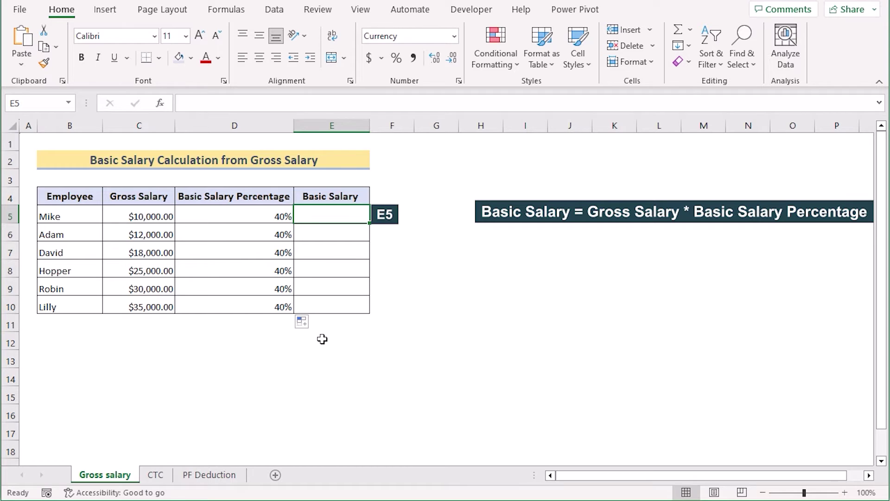
type("=")
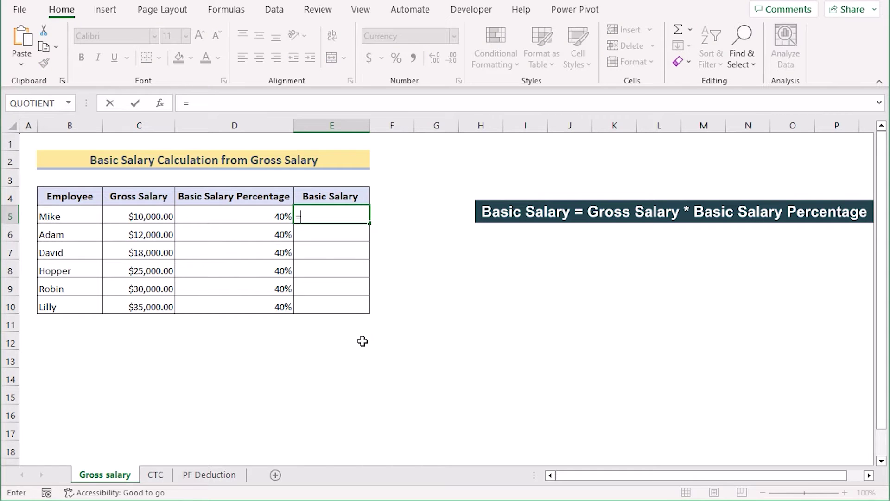
left_click(148, 217)
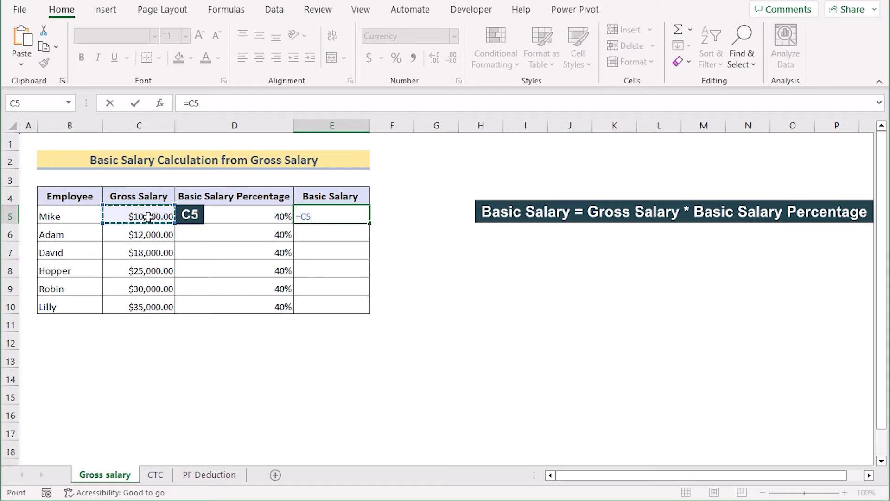
type("*")
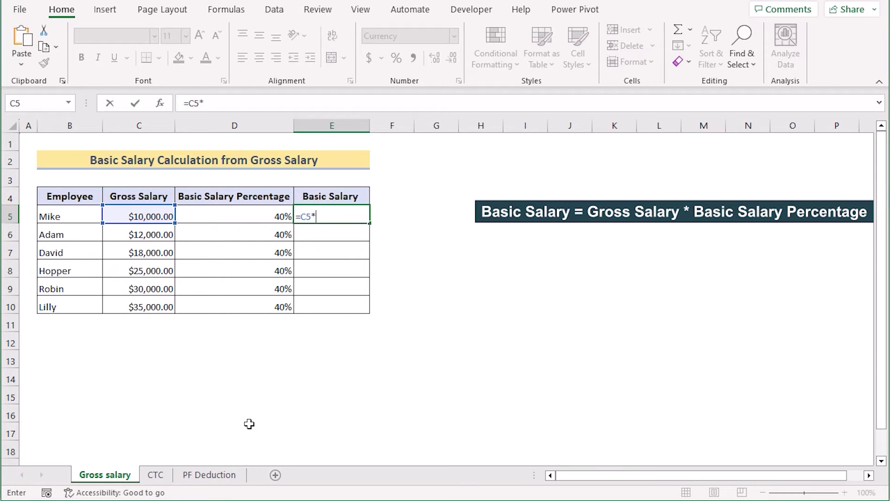
left_click(232, 212)
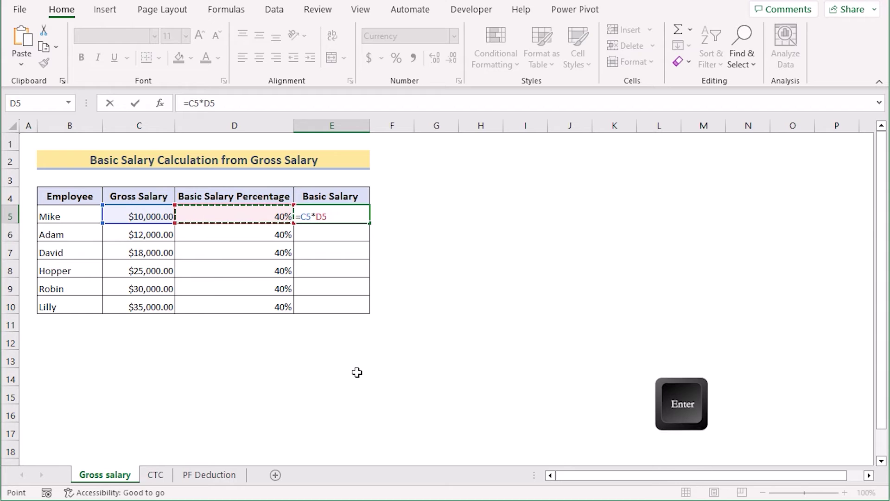
key("Return")
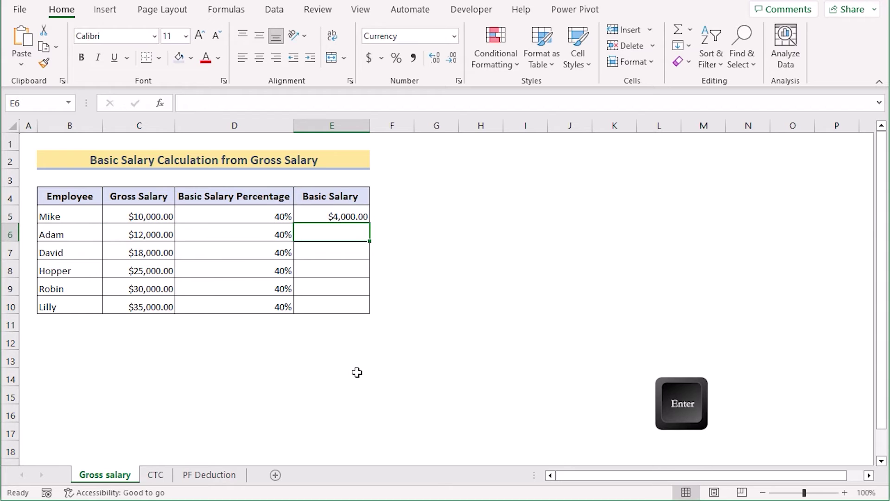
left_click(312, 216)
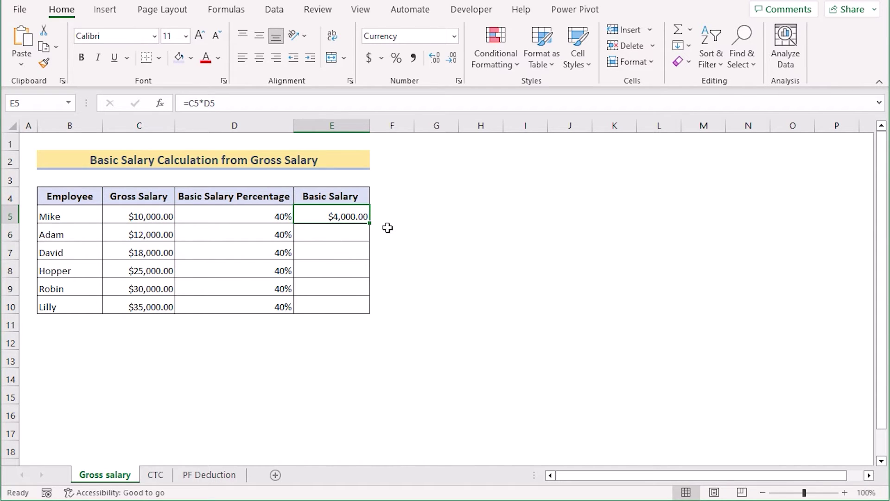
left_click_drag(369, 223, 371, 312)
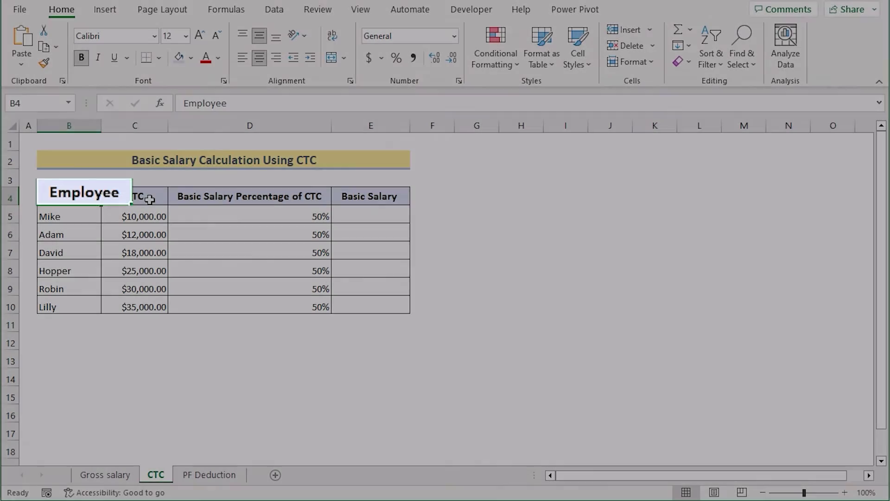
Review the CTC sheet's headings and columns B–E, noting the empty Basic Salary column
left_click(149, 199)
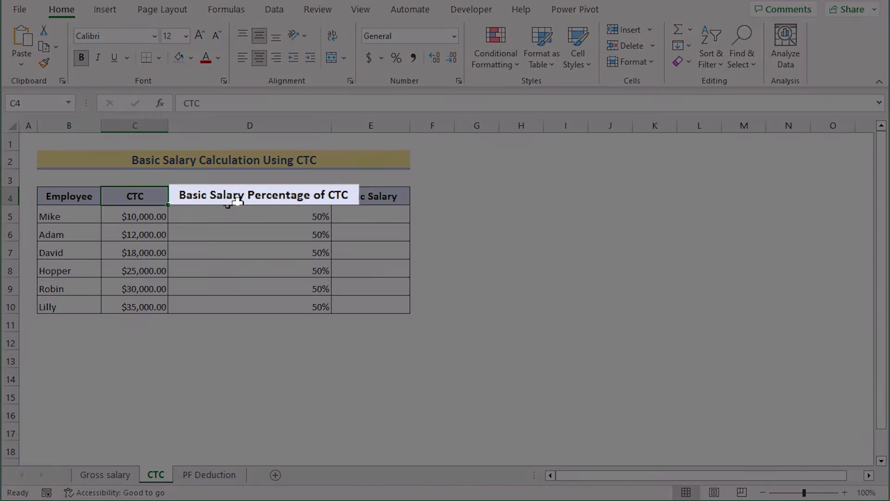
left_click(234, 201)
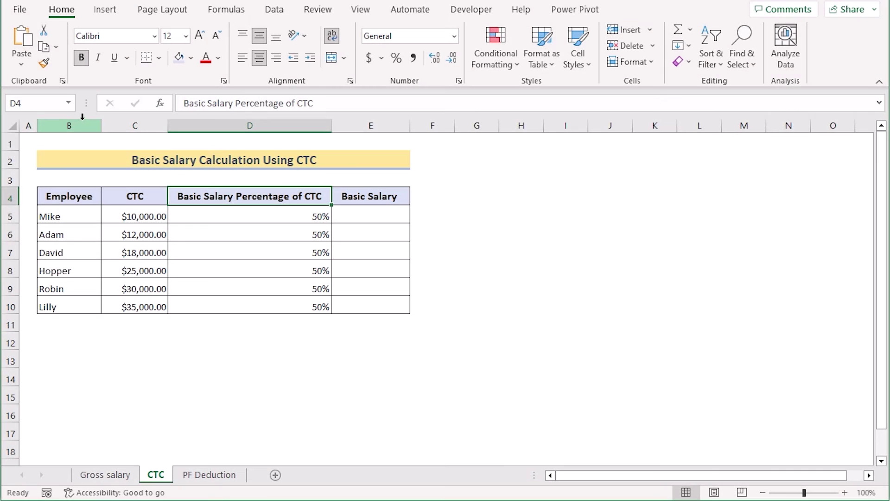
left_click(82, 123)
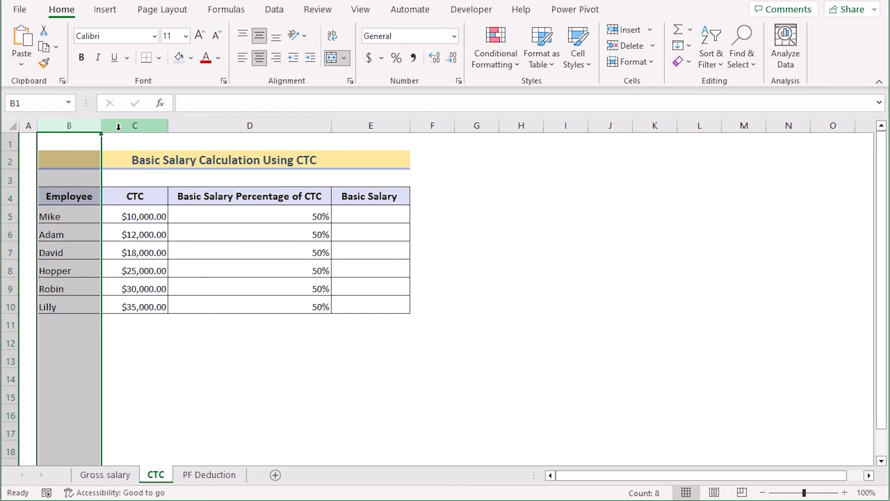
left_click(135, 125)
left_click(224, 125)
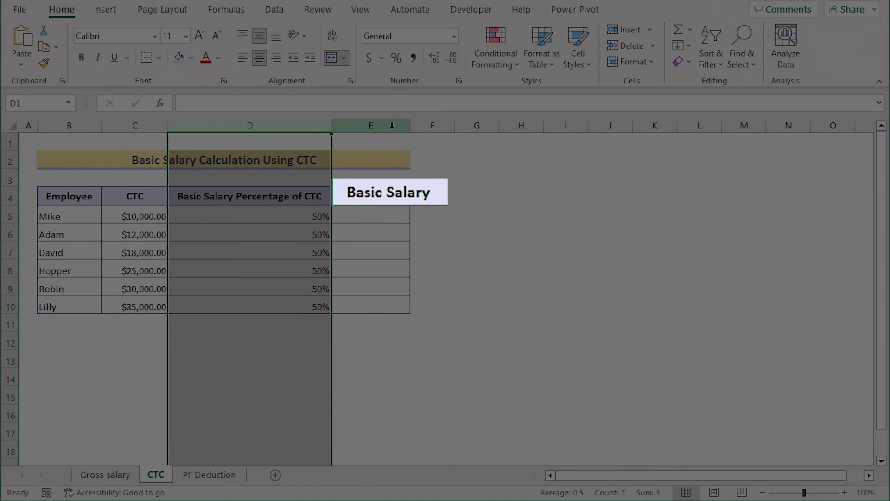
left_click(391, 125)
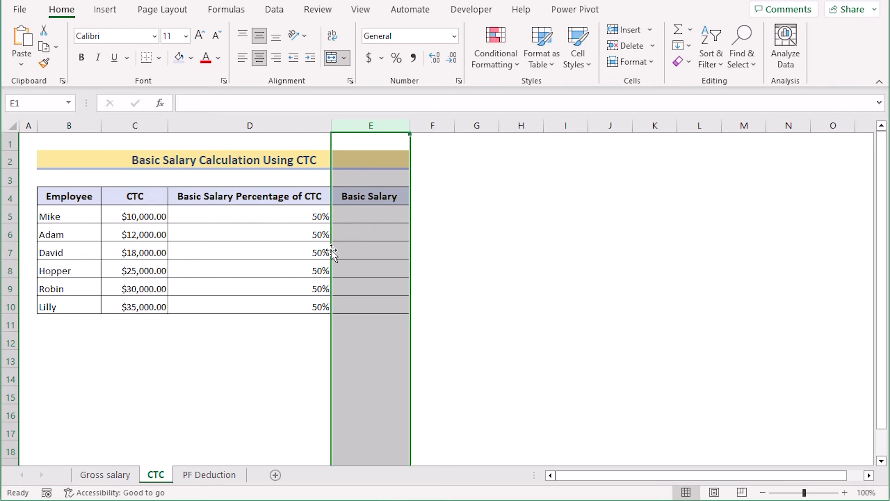
Enter =C5*D5 in E5 and fill down to E10, giving Basic Salaries of $5,000.00–$17,500.00
left_click(368, 214)
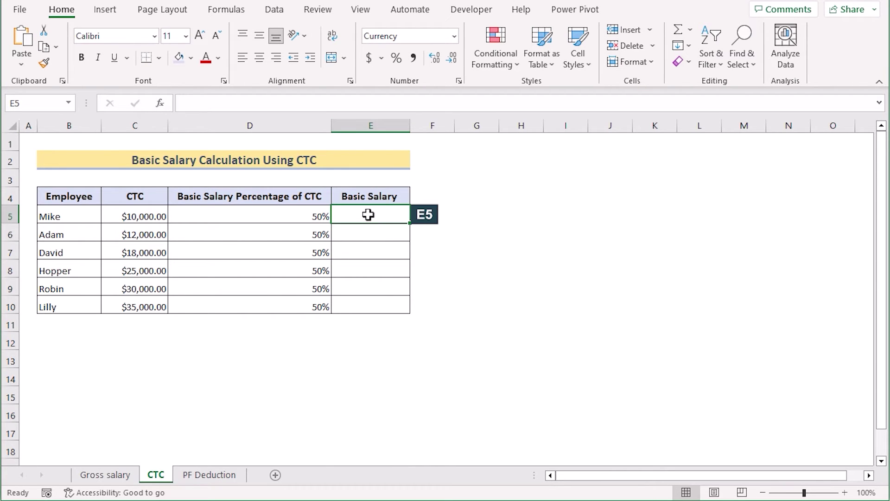
type("=")
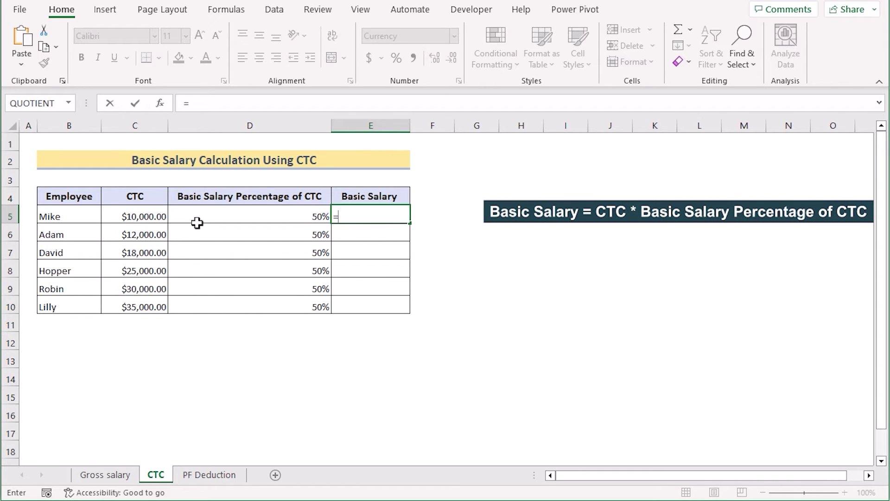
left_click(153, 216)
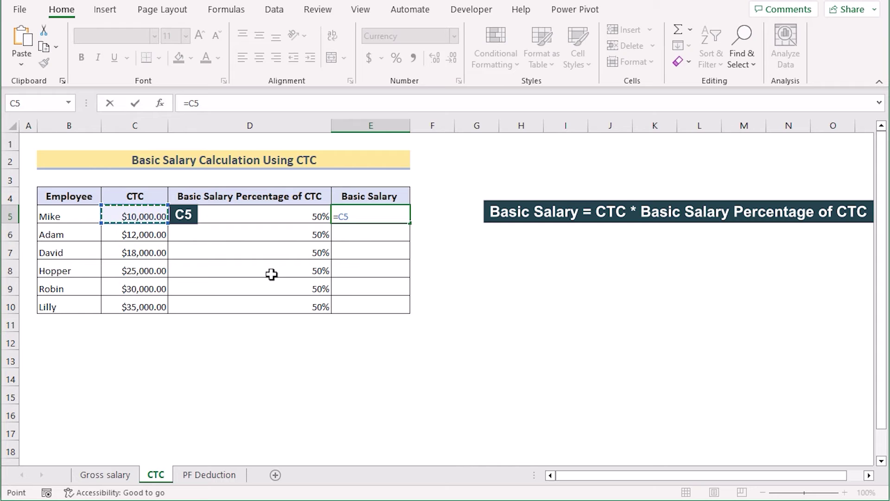
type("*")
left_click(299, 219)
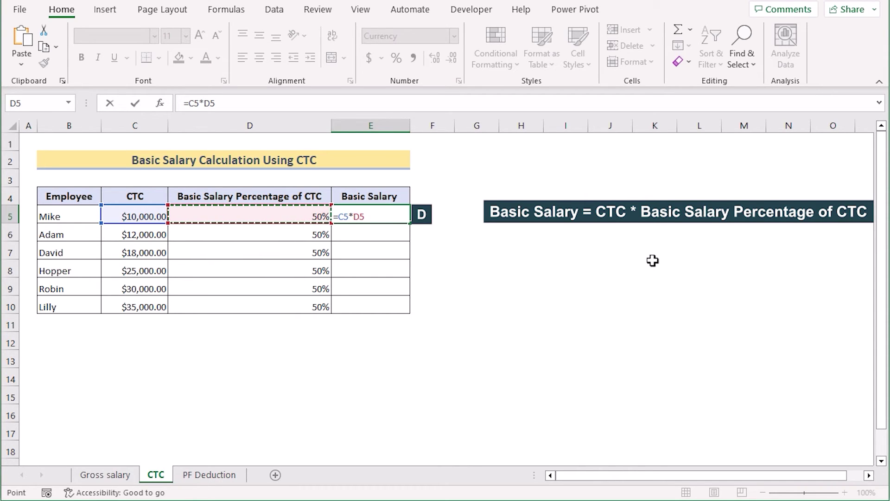
key("Return")
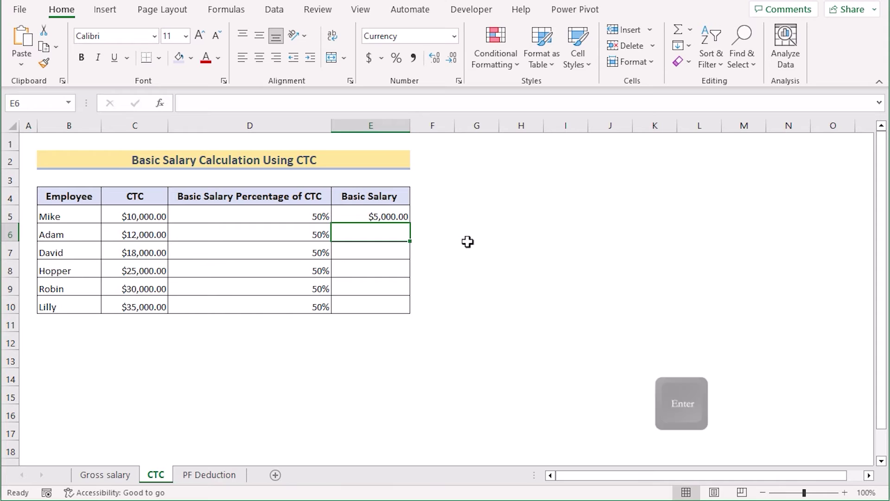
left_click(369, 214)
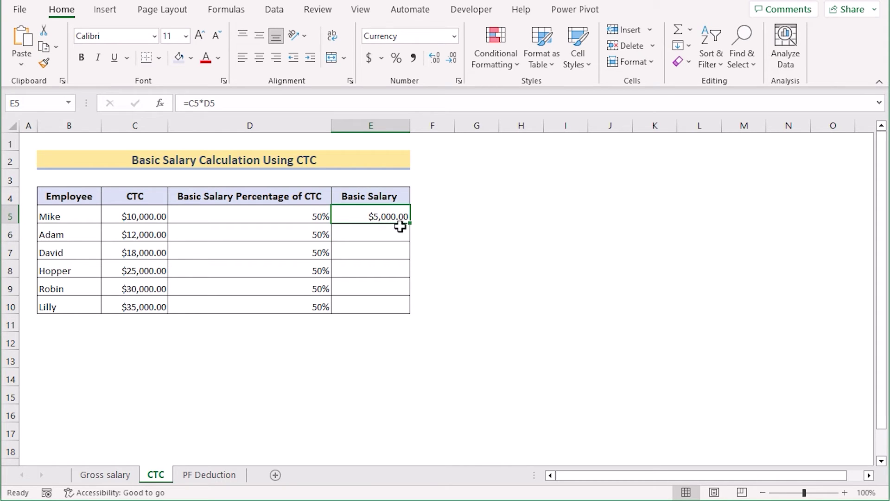
left_click_drag(411, 224, 409, 311)
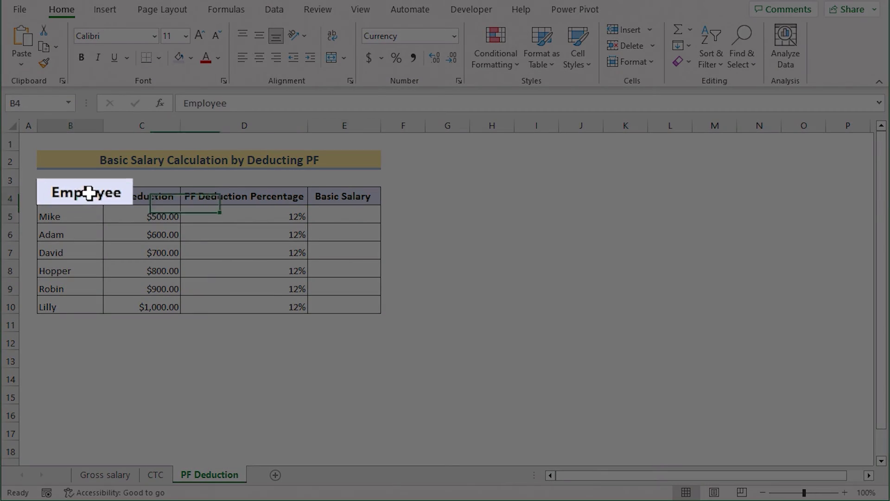
left_click(122, 198)
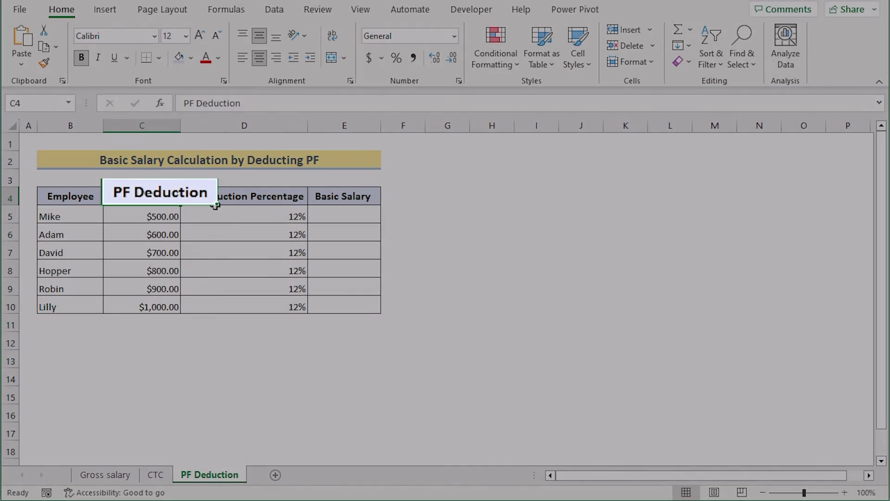
left_click(209, 197)
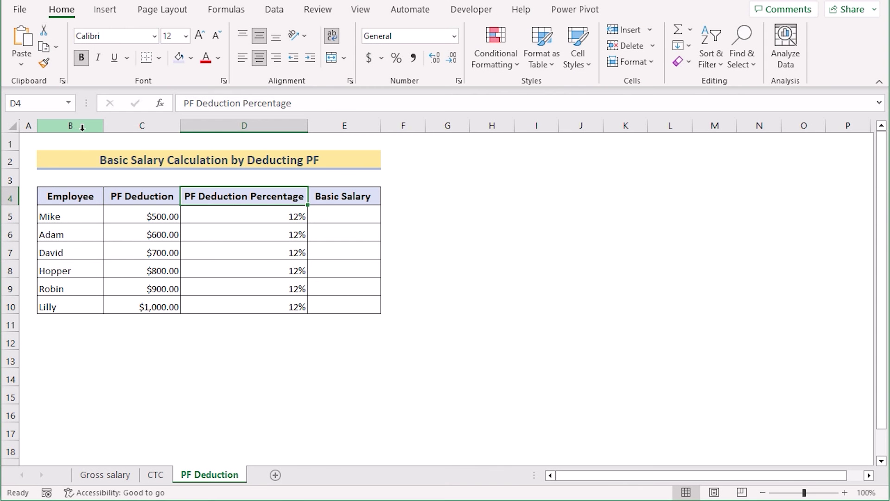
left_click(81, 126)
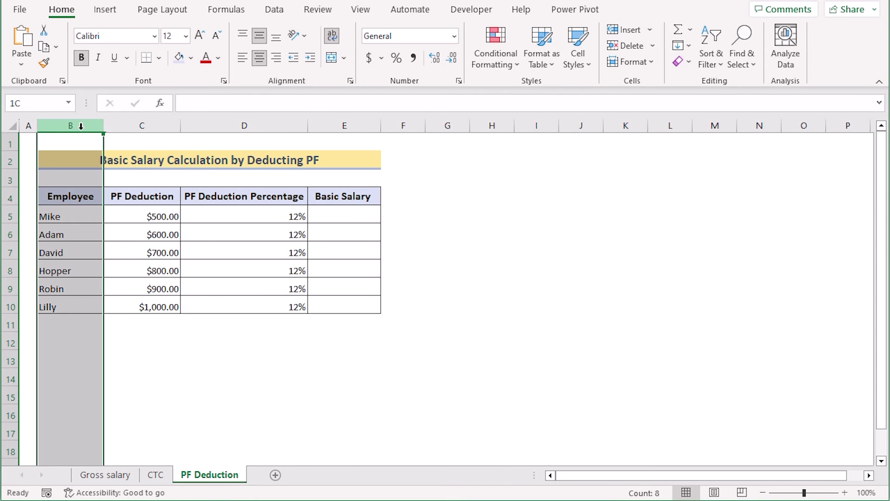
left_click(142, 126)
left_click(231, 126)
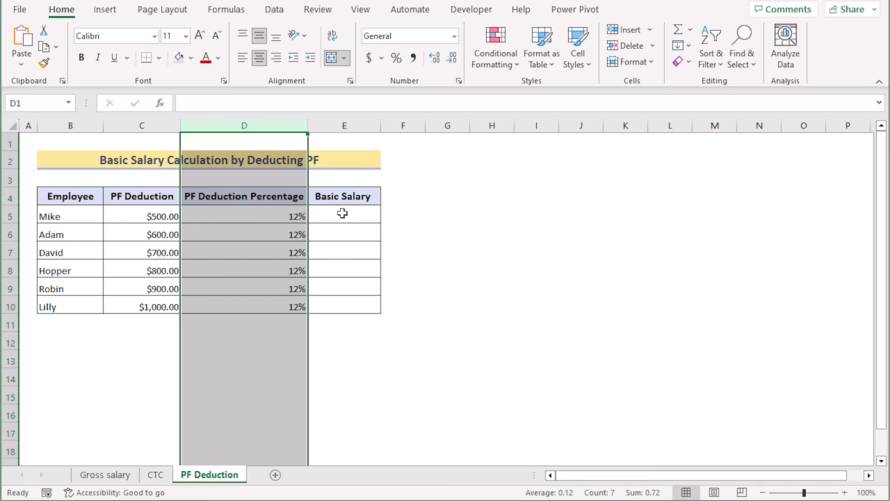
left_click(348, 124)
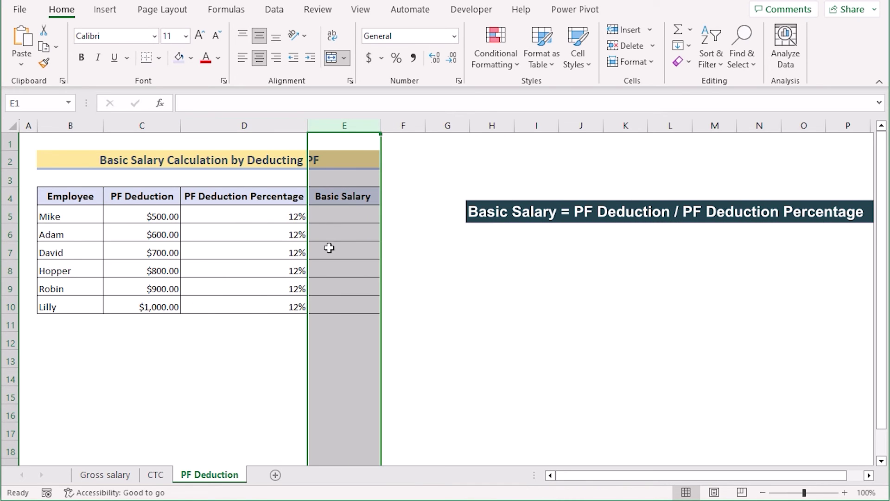
Enter =C5/D5 in E5 and fill it down to E10, starting at $4,166.67
left_click(323, 213)
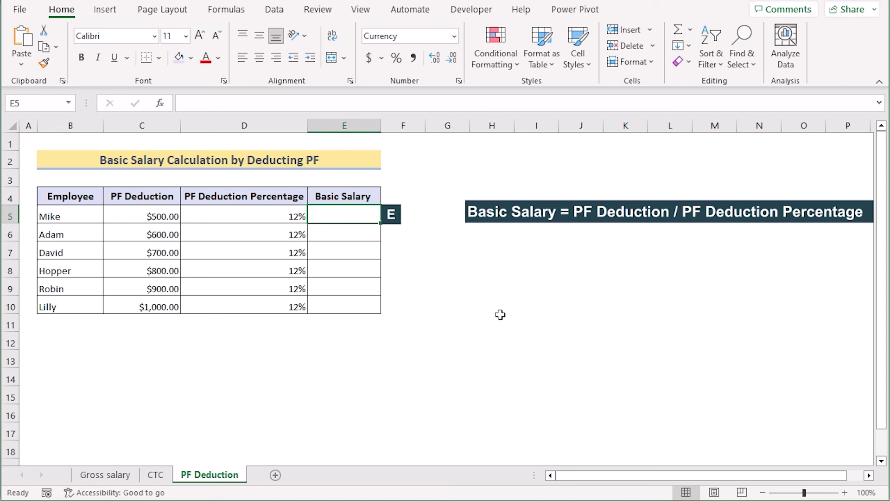
type("=")
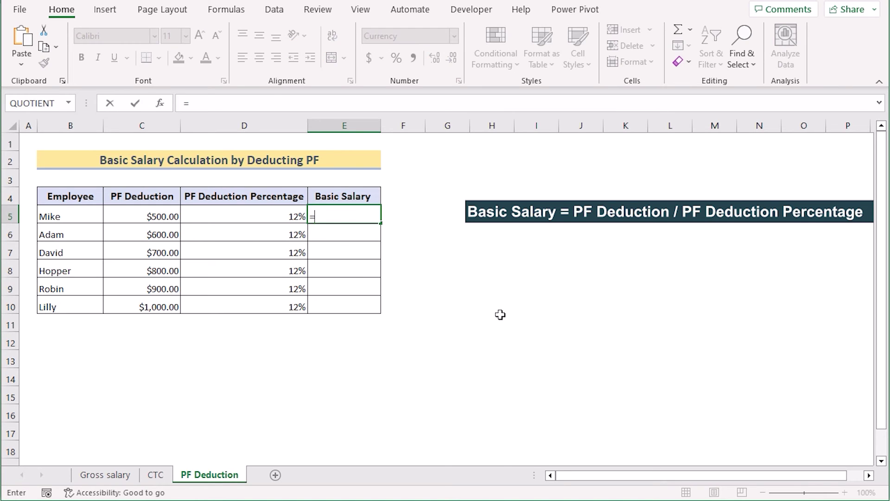
left_click(151, 215)
type("/")
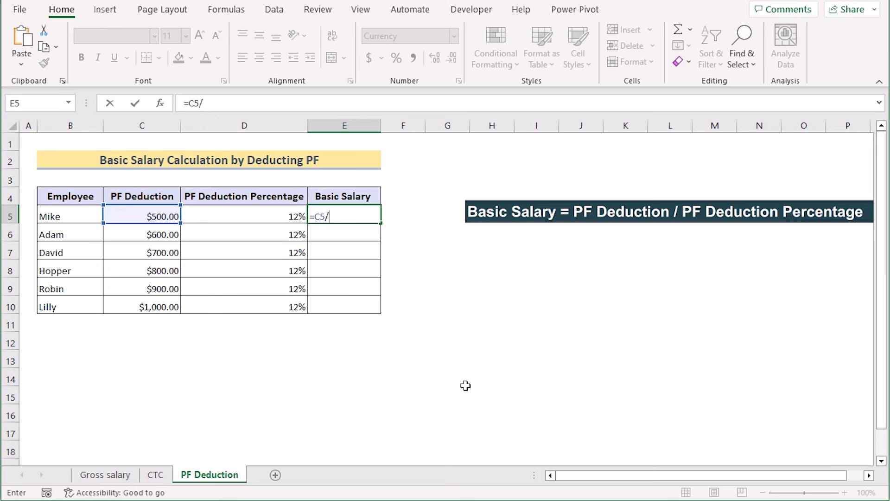
left_click(264, 216)
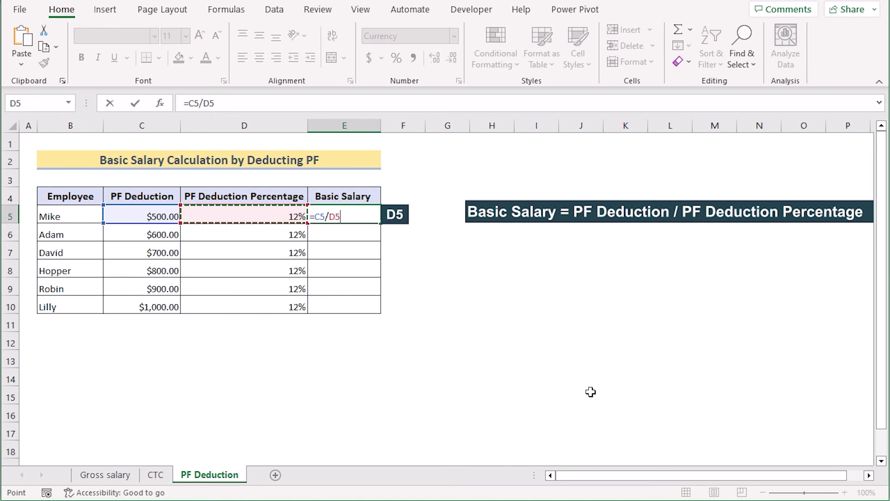
key("Return")
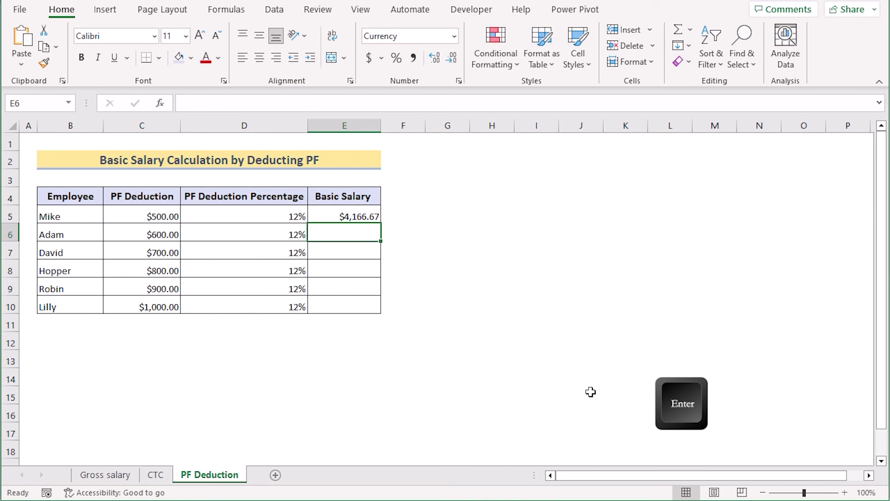
left_click(319, 215)
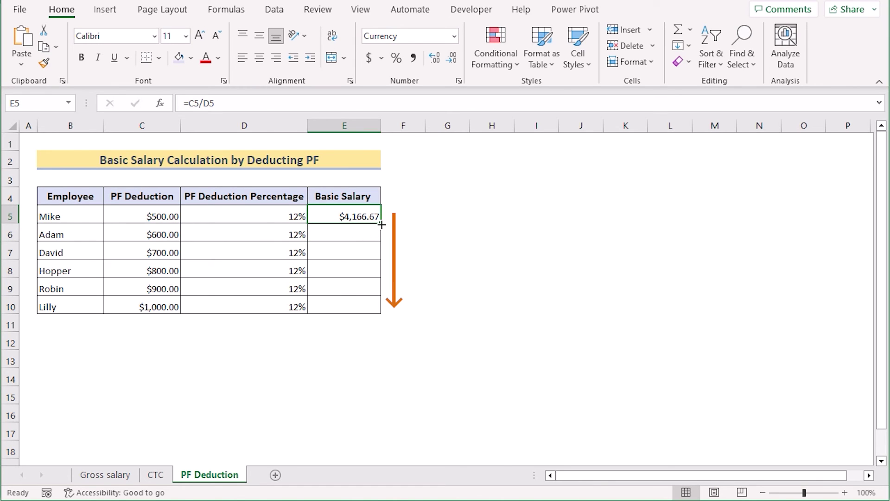
left_click_drag(381, 224, 373, 305)
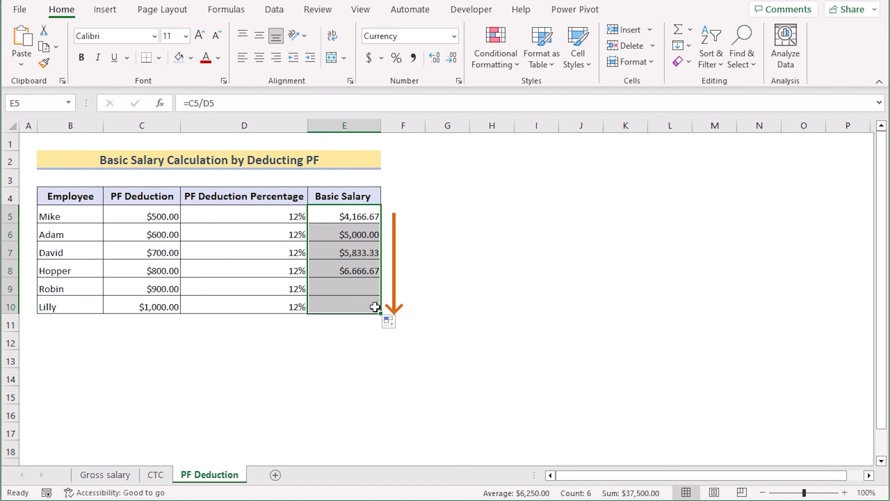